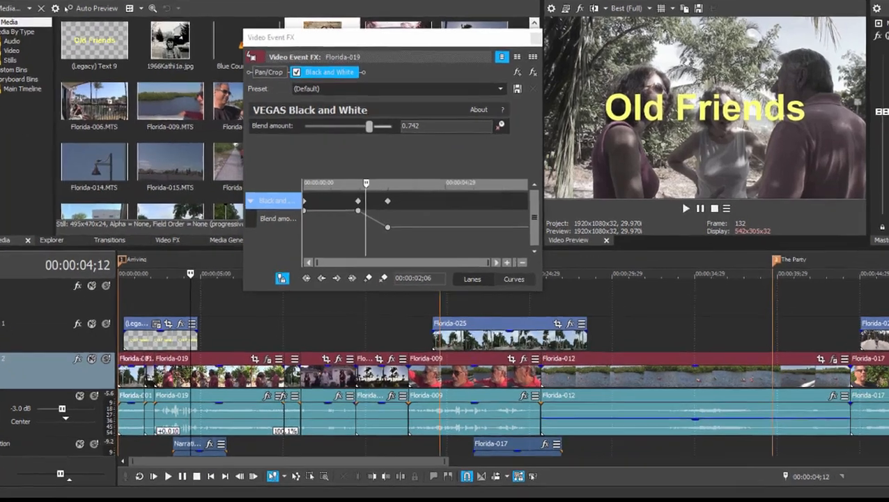
Close the Black and White effect window and add the Easter photo after the last clip on the Video 2 track
scroll(218, 456, "down", 3)
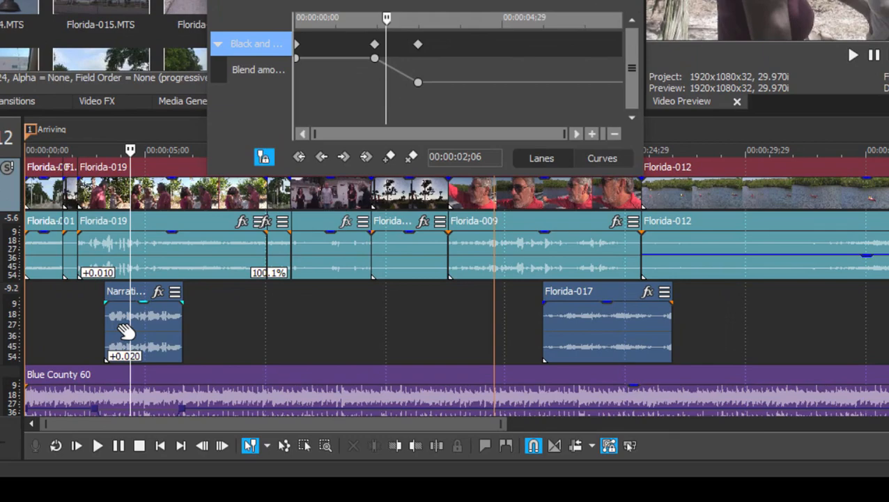
scroll(113, 381, "down", 1)
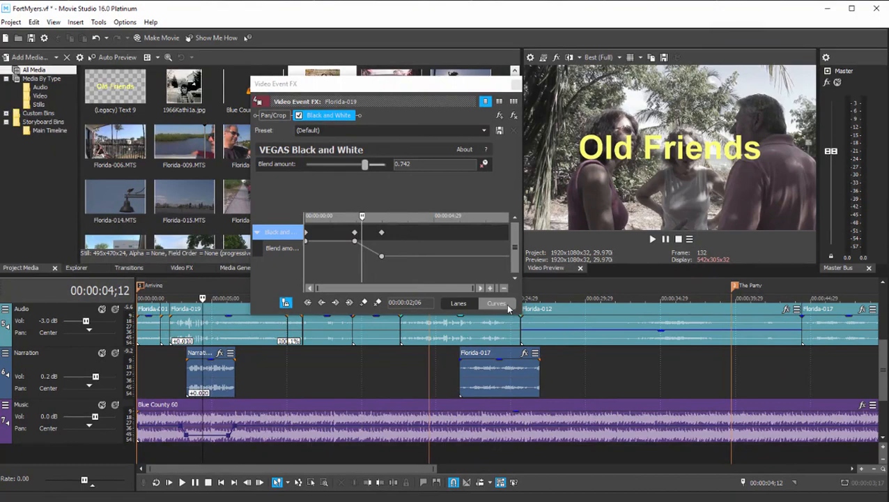
left_click(514, 83)
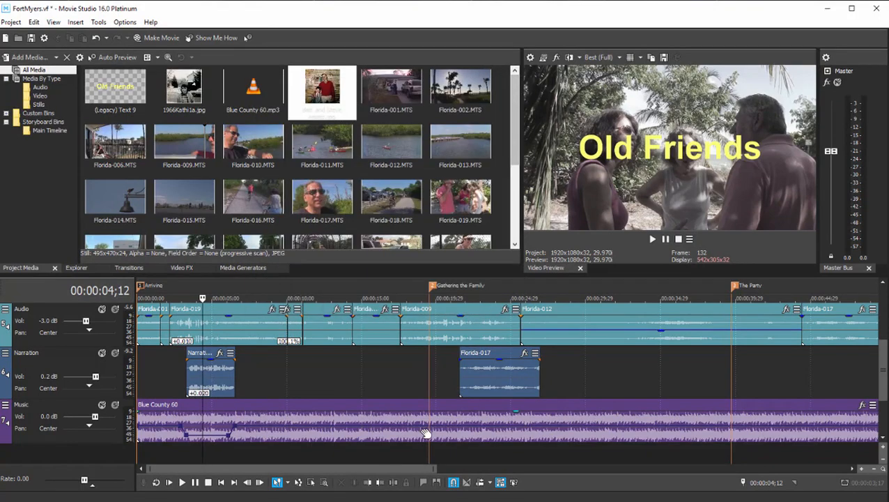
left_click_drag(376, 471, 531, 481)
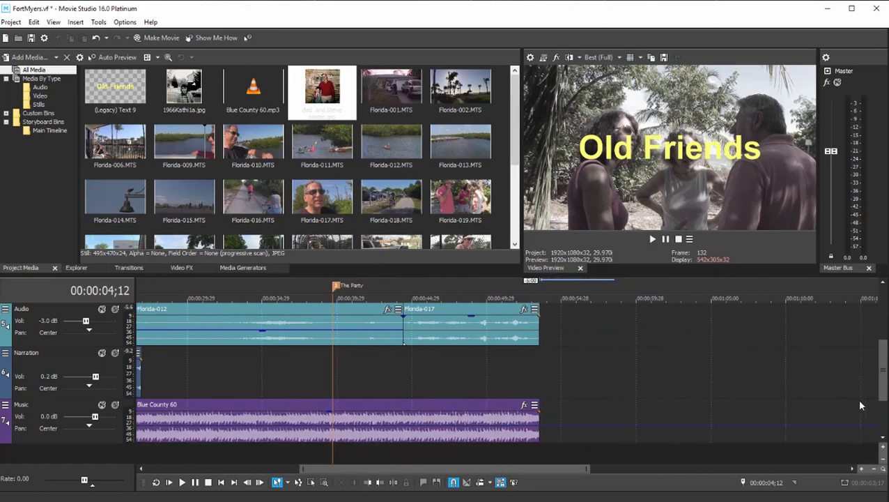
scroll(875, 367, "up", 2)
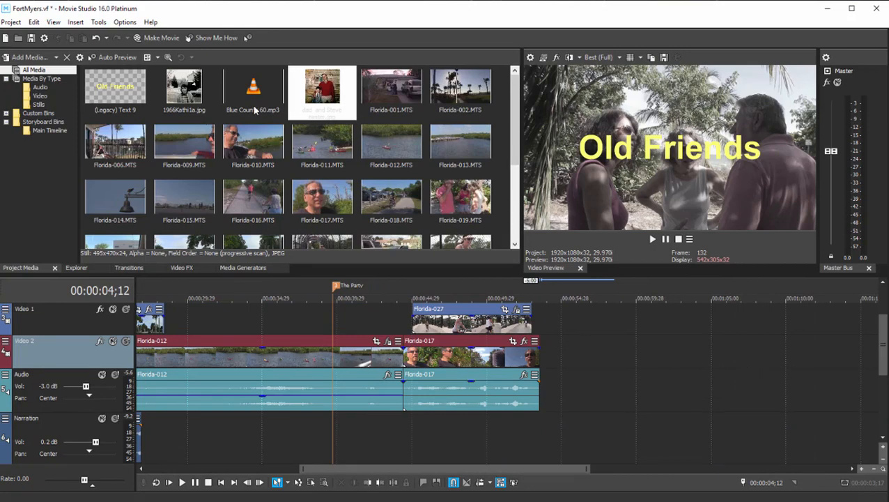
left_click_drag(327, 79, 558, 354)
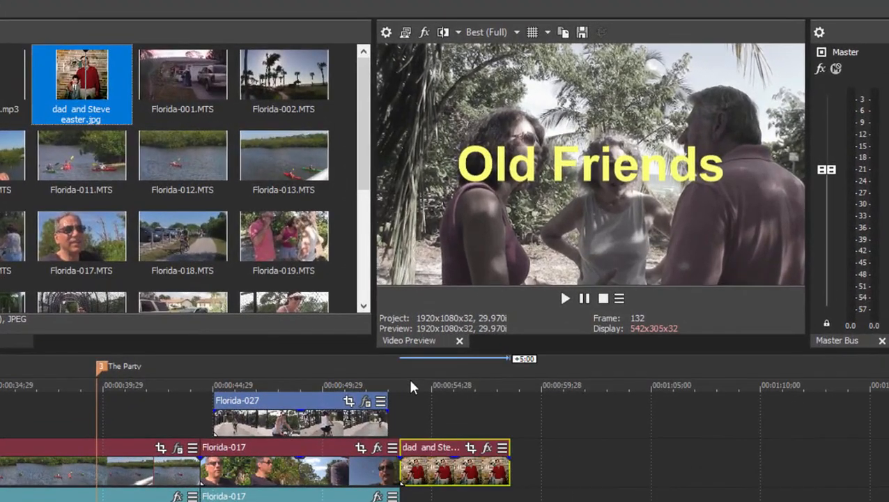
Place the timeline cursor on the Easter photo at 00:00:53;29 and open that event's Pan/Crop settings
left_click(410, 385)
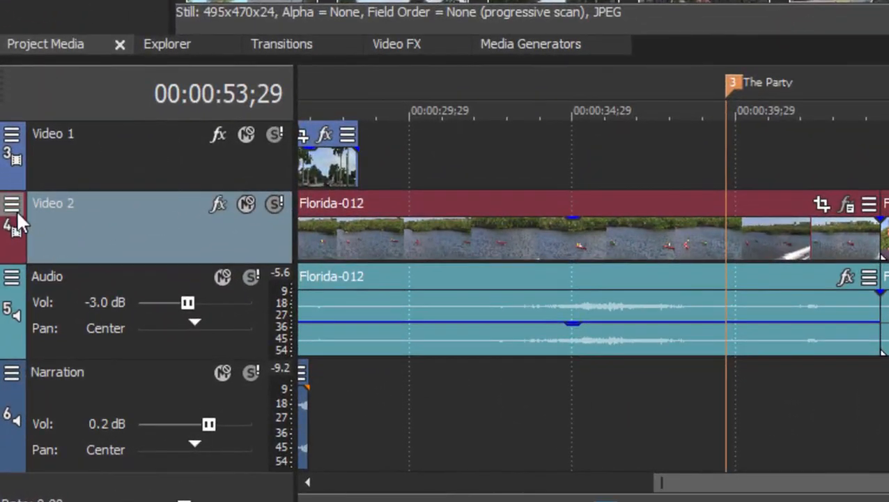
left_click(13, 203)
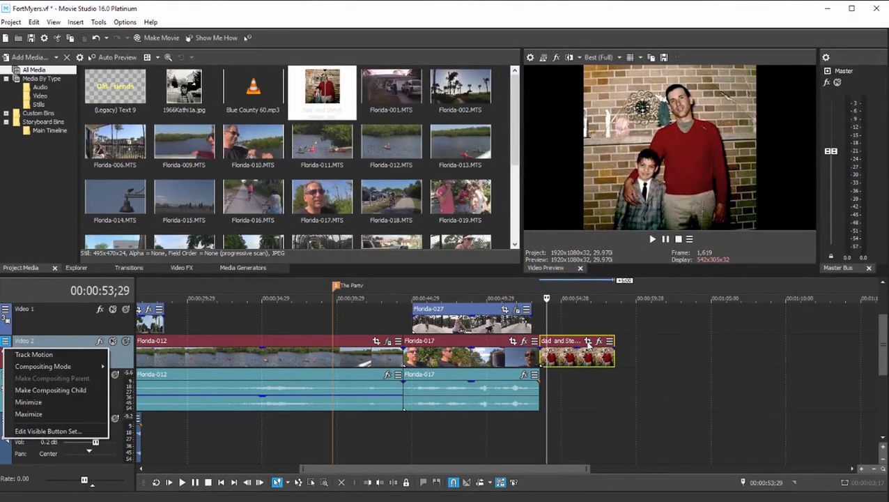
left_click(588, 341)
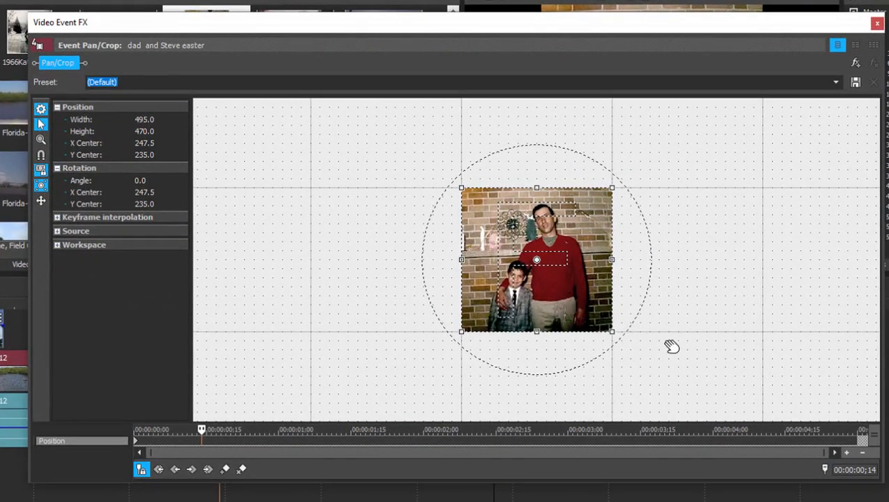
scroll(672, 347, "up", 3)
scroll(667, 327, "up", 1)
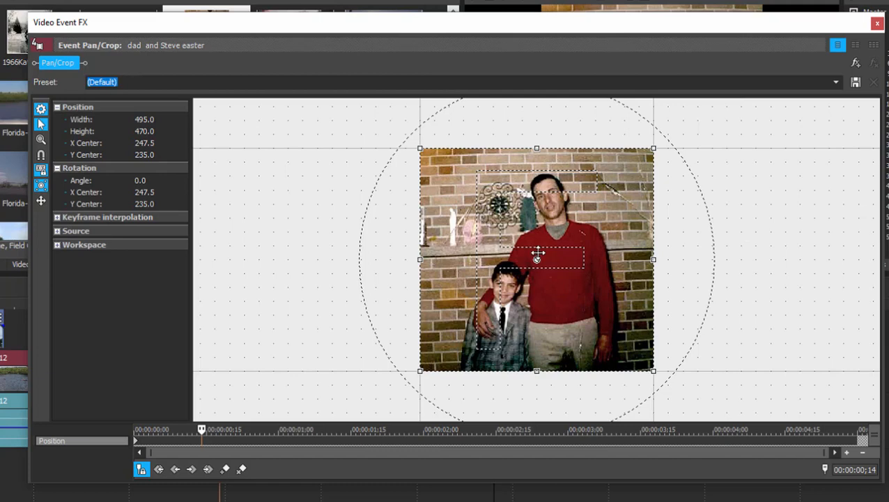
Try panning the crop frame off the photo and back over it, shrinking the effect window to expose the video preview
left_click_drag(538, 254, 325, 256)
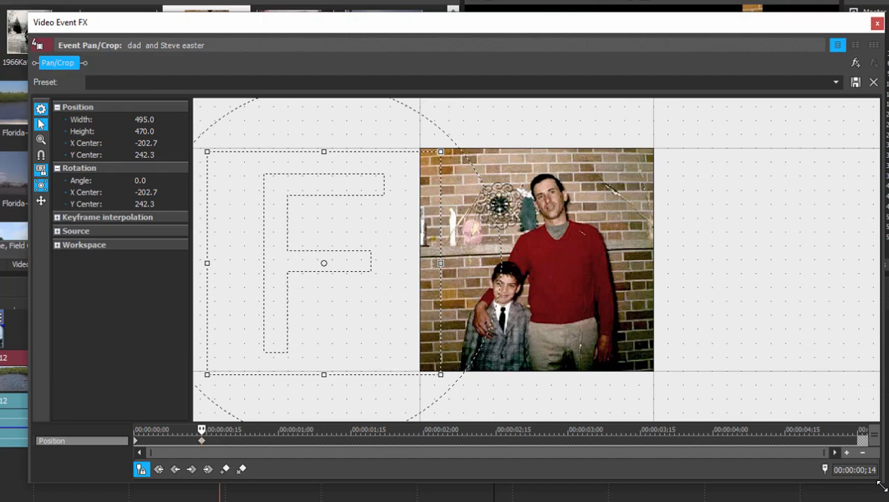
left_click_drag(882, 486, 658, 458)
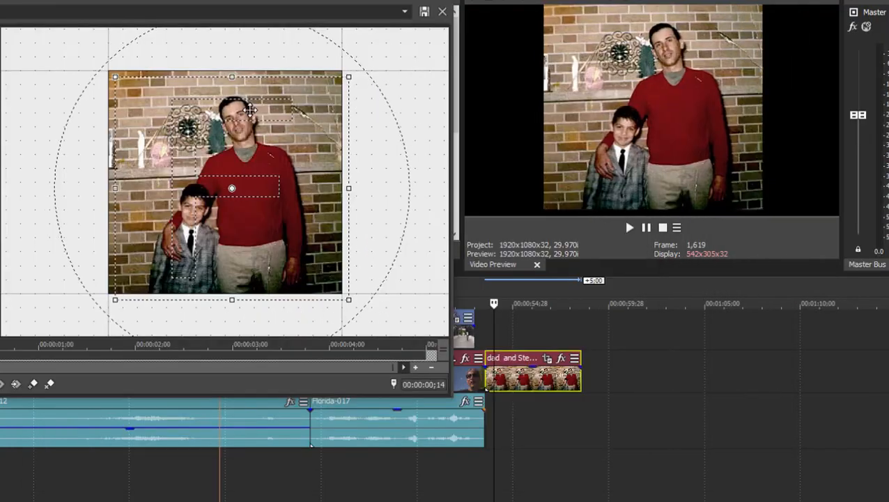
mouse_move(235, 112)
left_mouse_down()
mouse_move(250, 99)
mouse_move(224, 118)
mouse_move(237, 104)
mouse_move(231, 112)
left_mouse_up()
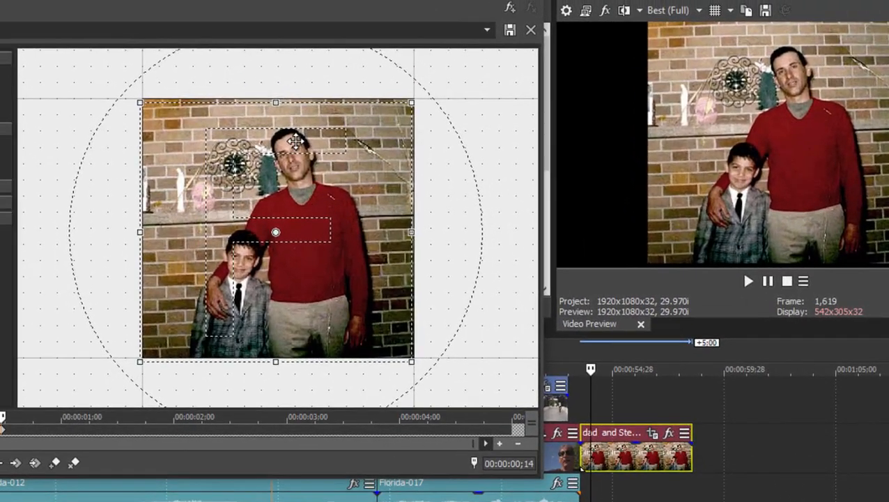
left_click_drag(296, 142, 298, 139)
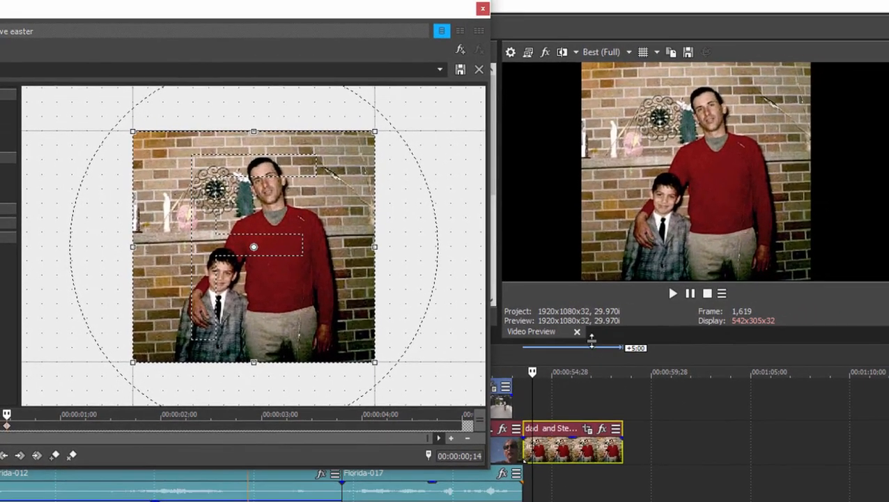
Enlarge the preview area and try shrinking, moving and enlarging the crop frame to test zooming and panning across the photo
left_click_drag(592, 340, 592, 407)
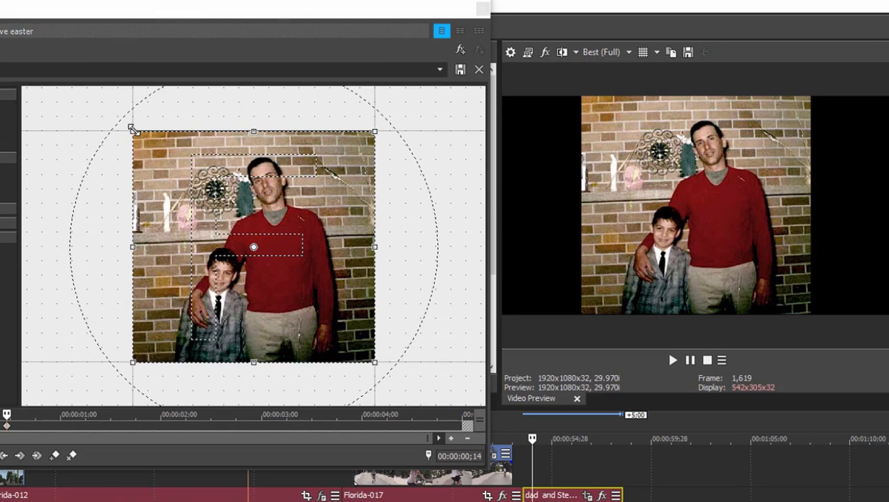
left_click_drag(133, 128, 159, 194)
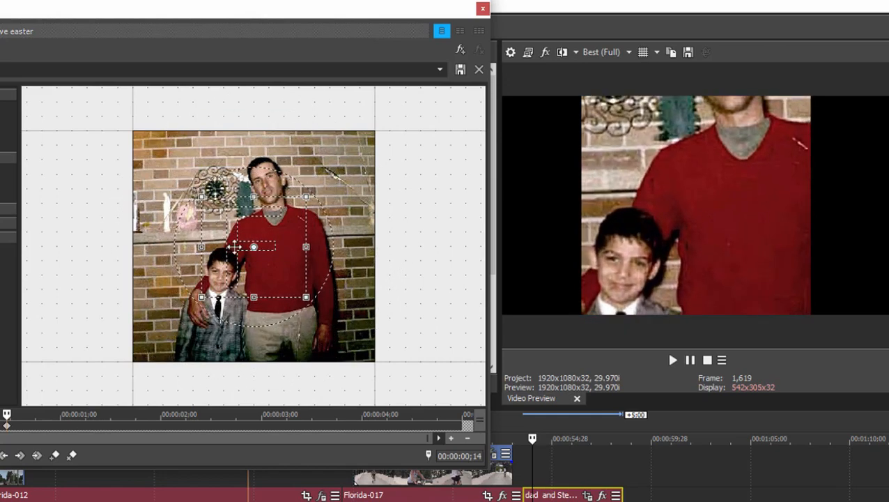
left_click_drag(235, 246, 245, 203)
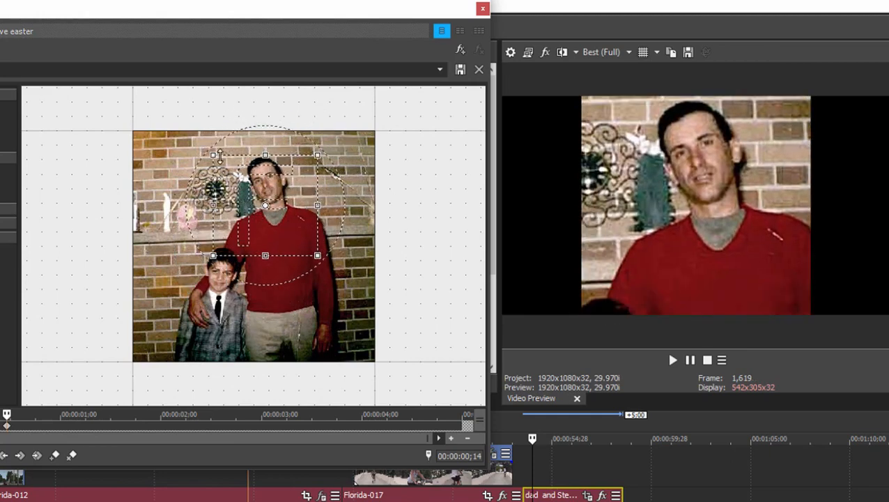
left_click_drag(244, 186, 227, 212)
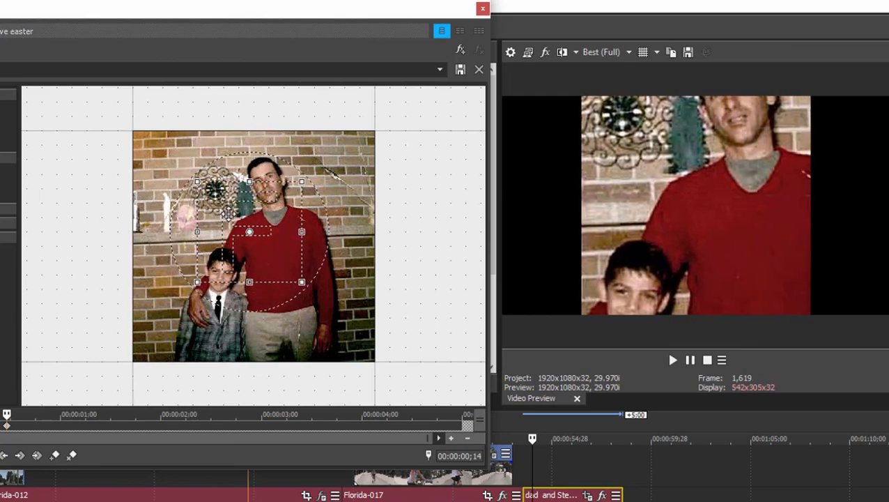
left_click_drag(197, 181, 129, 124)
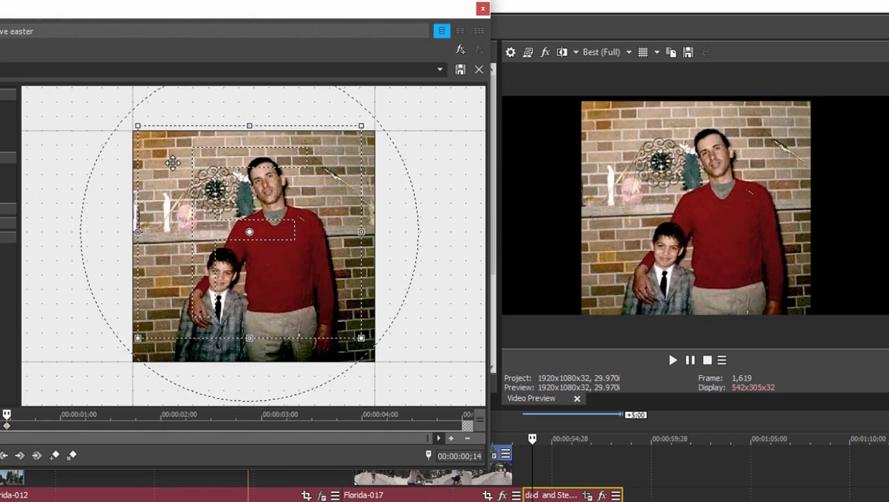
left_click_drag(172, 160, 227, 181)
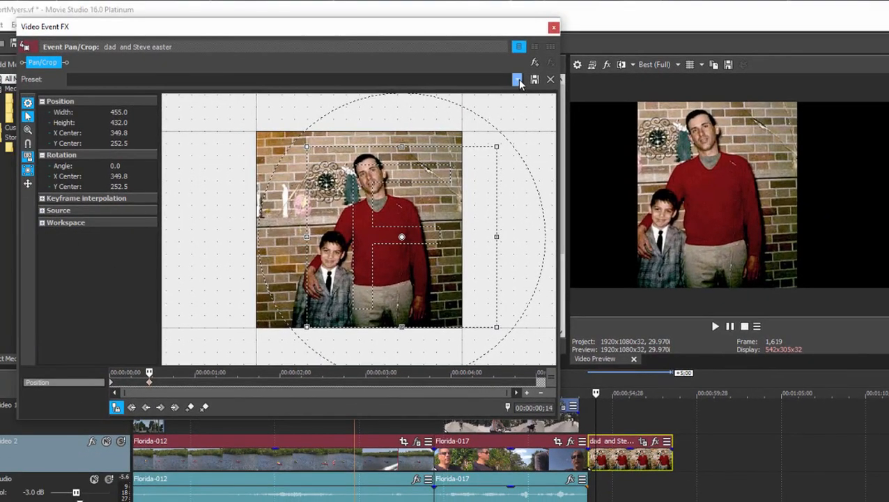
Reset the crop frame to the (Default) preset and delete the extra position keyframe at 00:00:00;14
left_click(518, 80)
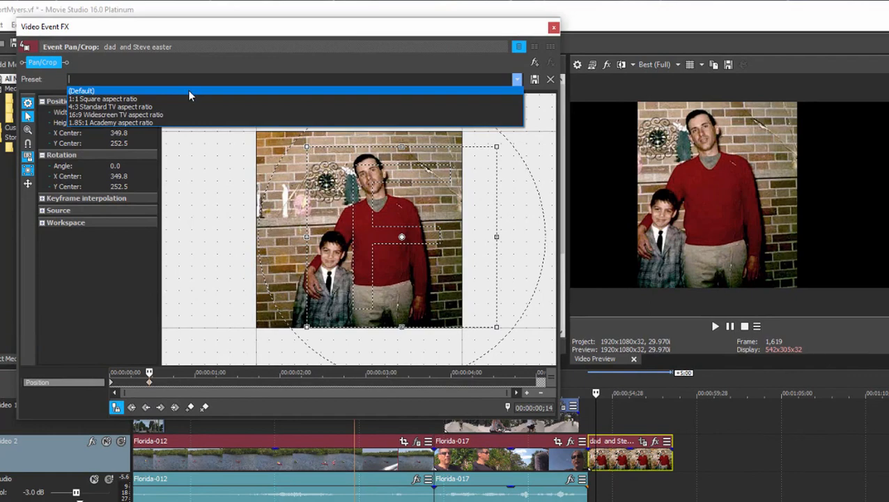
left_click(189, 91)
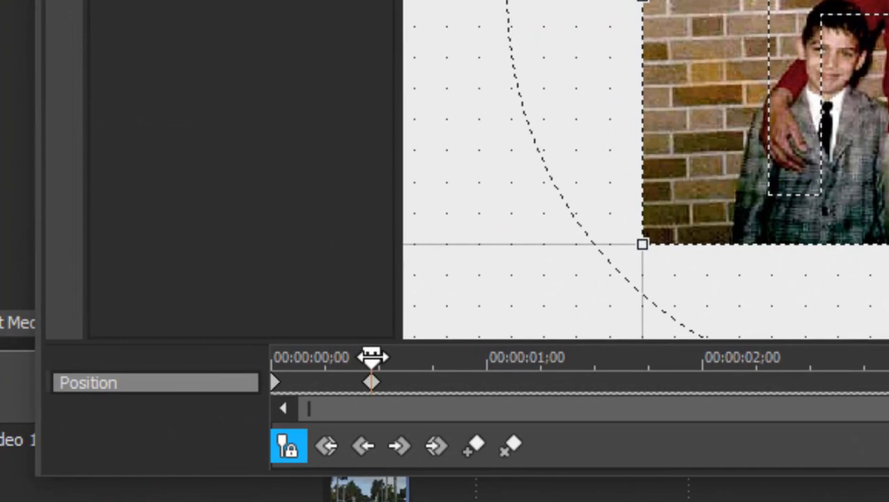
left_click_drag(371, 357, 423, 357)
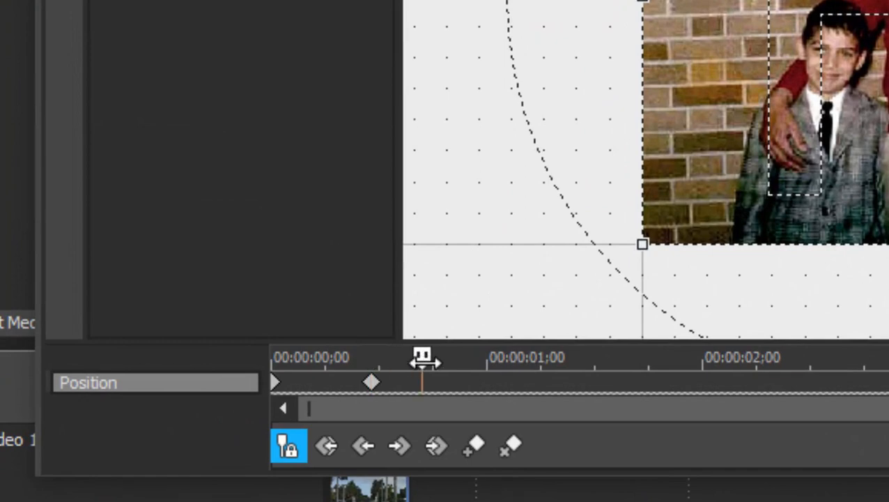
left_click(372, 385)
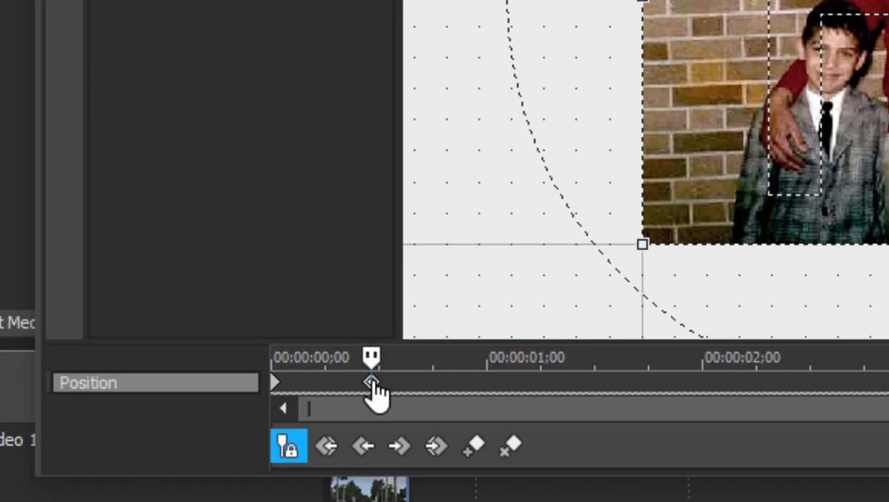
key("Delete")
At the start of the event, shrink the crop frame to about 208.7 by 198.1 and centre it on the man's face
left_click_drag(372, 360, 81, 369)
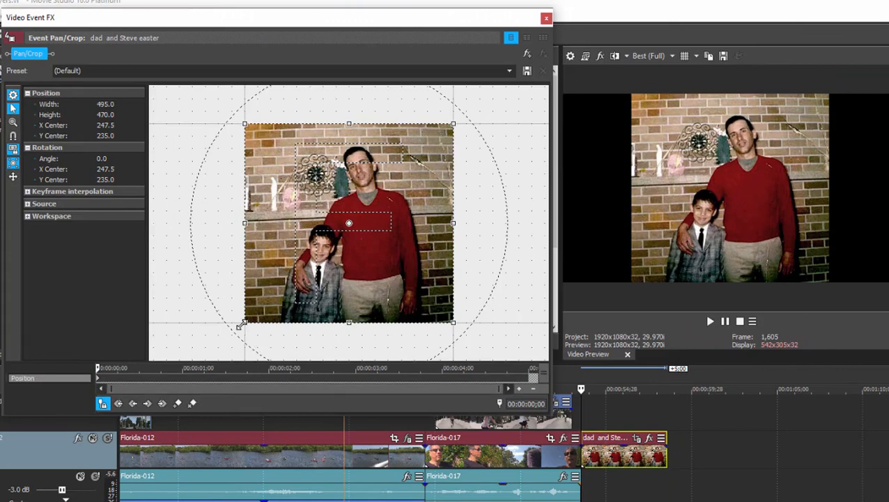
left_click_drag(244, 324, 293, 272)
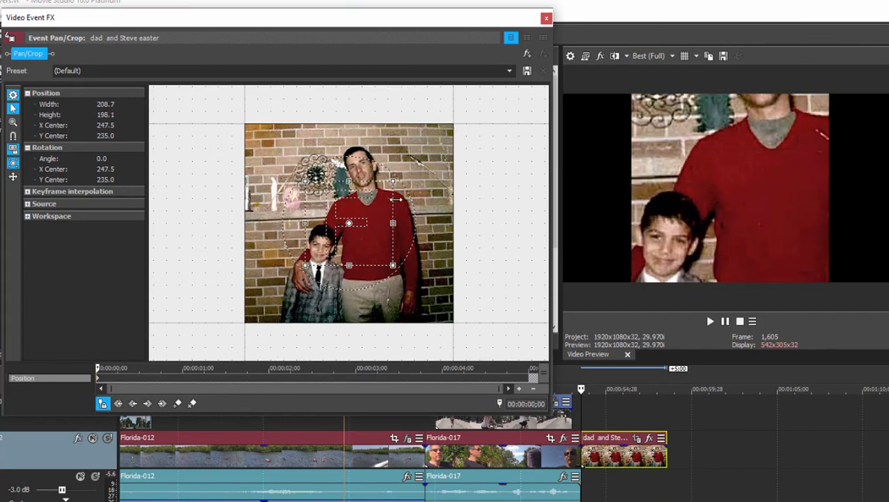
left_click_drag(334, 228, 347, 187)
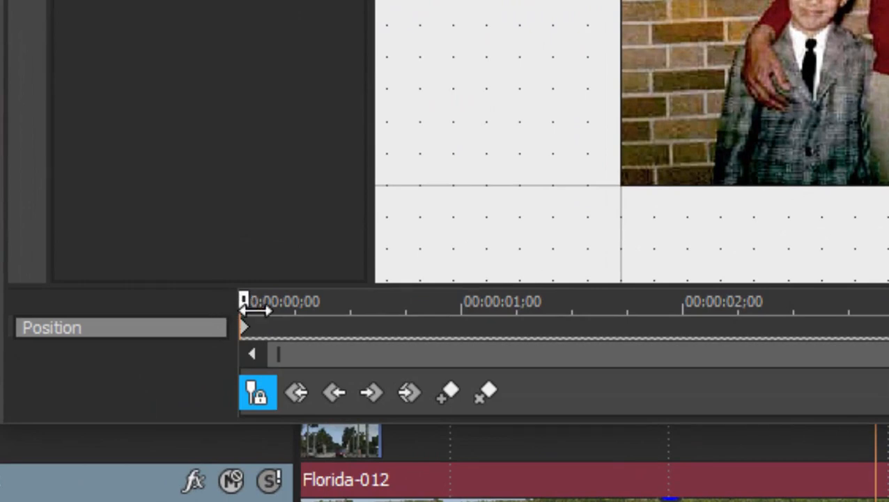
At 00:00:04;29, create an ending position keyframe that shows the whole photo using the (Default) preset
left_click_drag(243, 312, 888, 328)
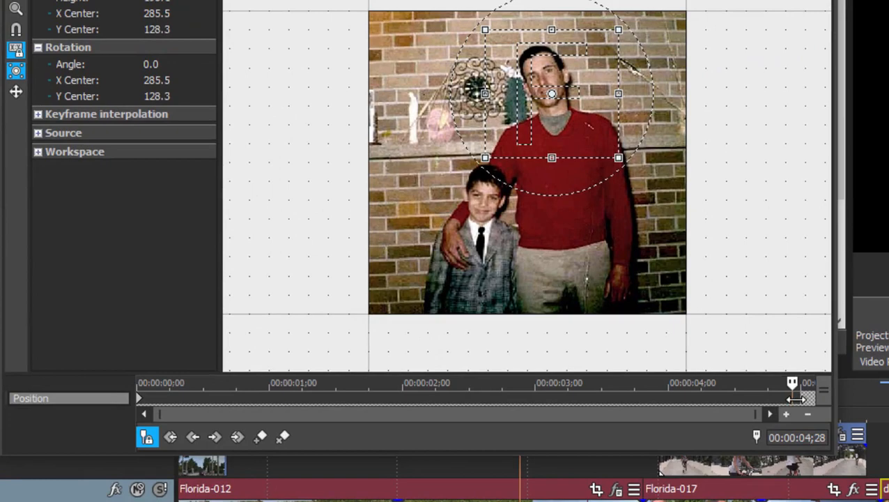
left_click_drag(795, 399, 798, 401)
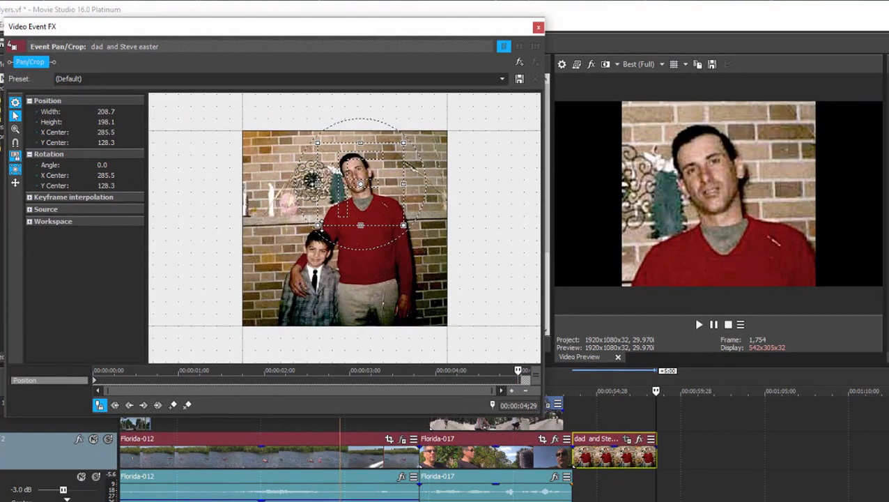
left_click_drag(320, 226, 235, 288)
left_click_drag(337, 152, 327, 209)
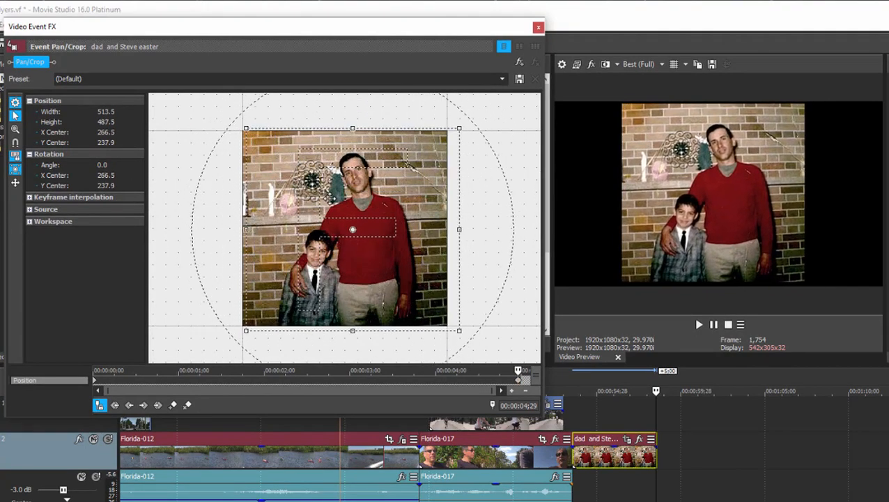
left_click(502, 79)
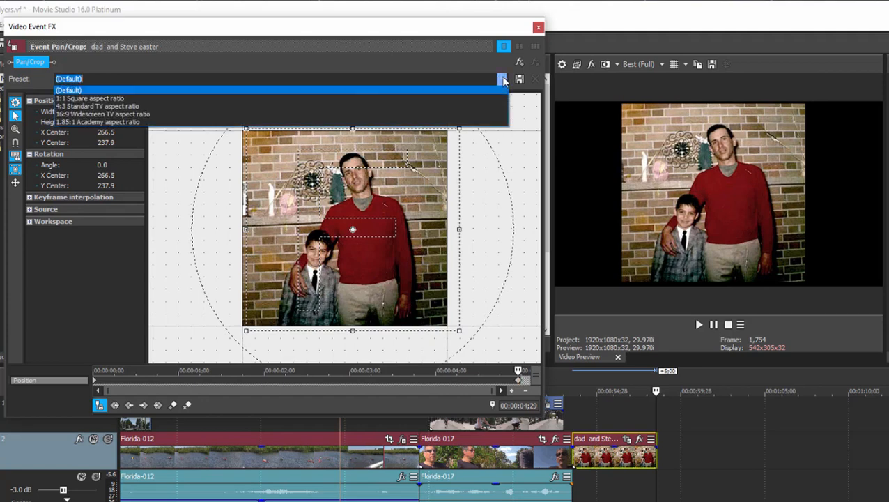
left_click(358, 90)
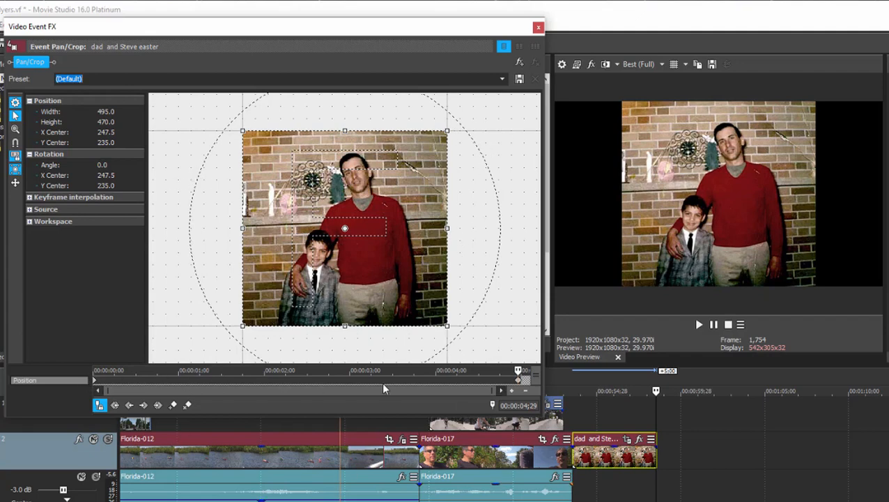
Return to the start of the photo event and play back the pan and zoom animation
left_click(517, 369)
left_click_drag(517, 370, 82, 382)
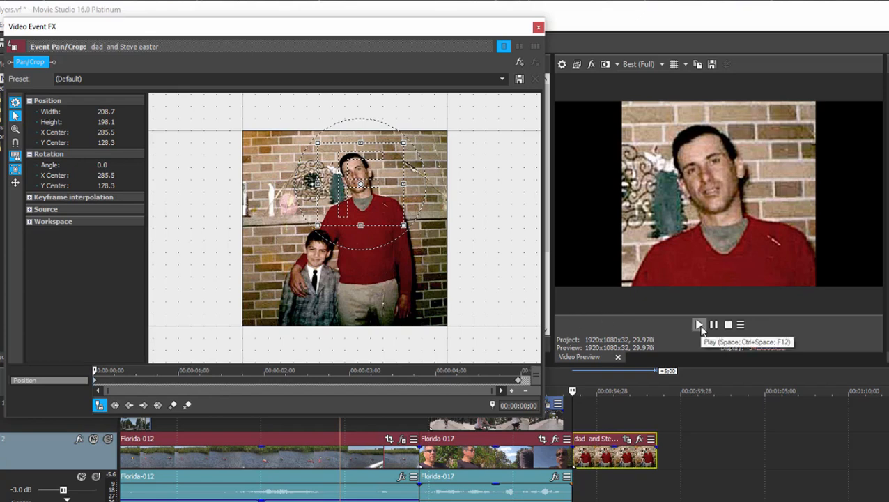
left_click(700, 325)
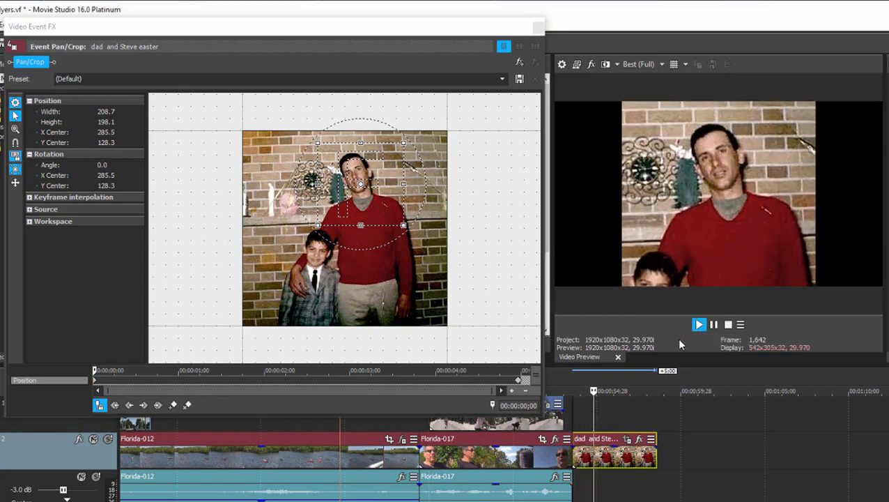